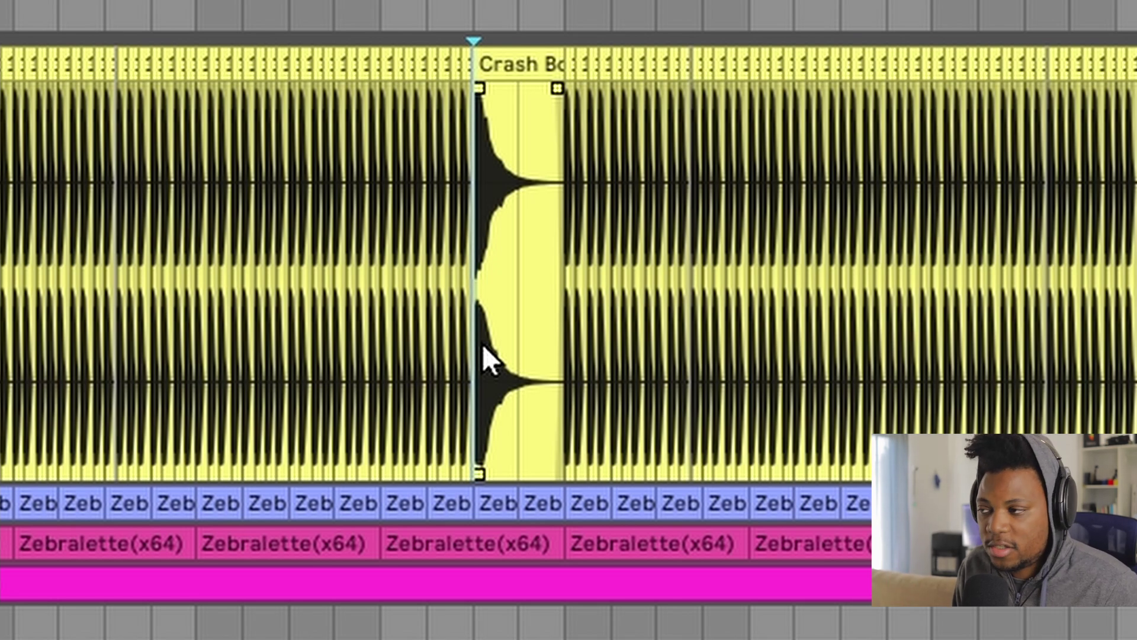
Enlarge the first track and play its kicks leading into the Crash Boring clip at bar 15.
scroll(483, 343, "up", 5)
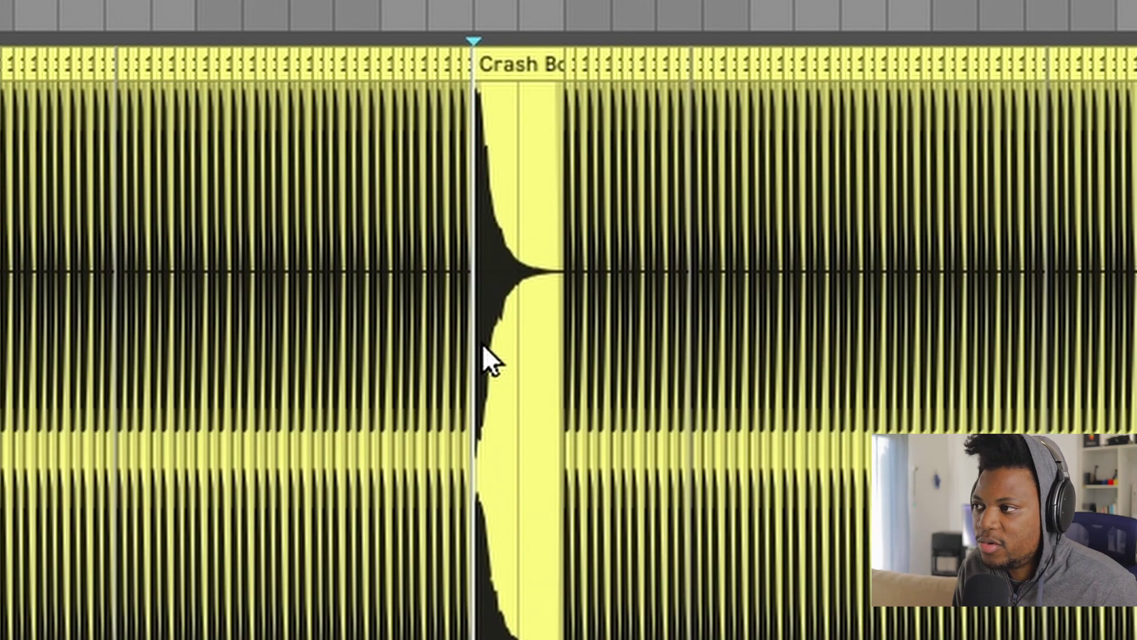
key("space")
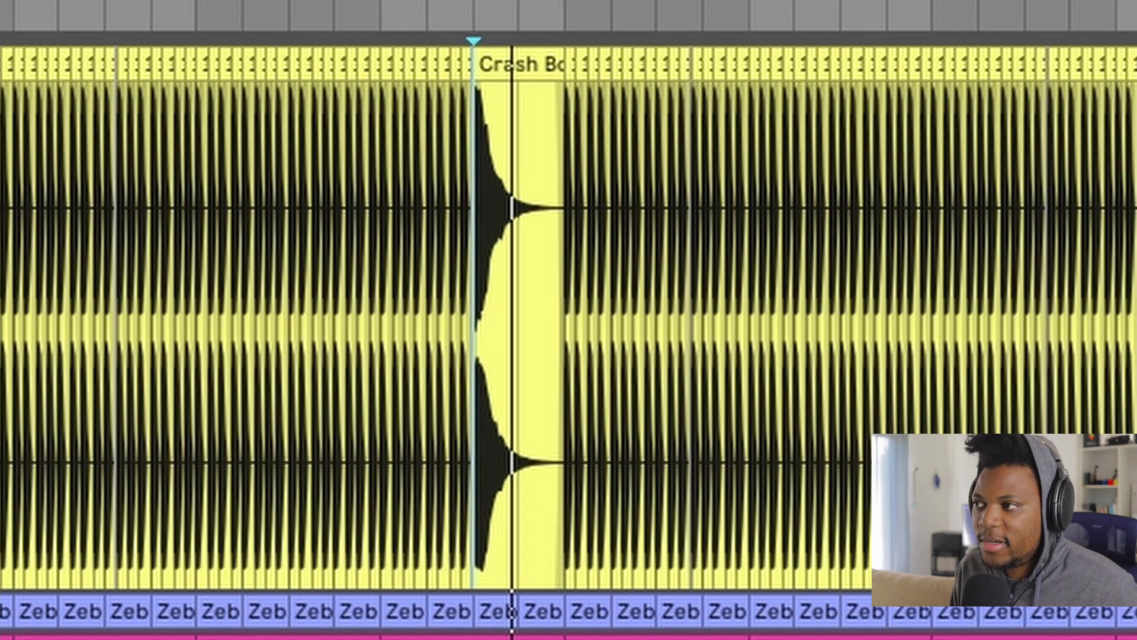
key("plus")
key("plus")
key("plus")
key("plus")
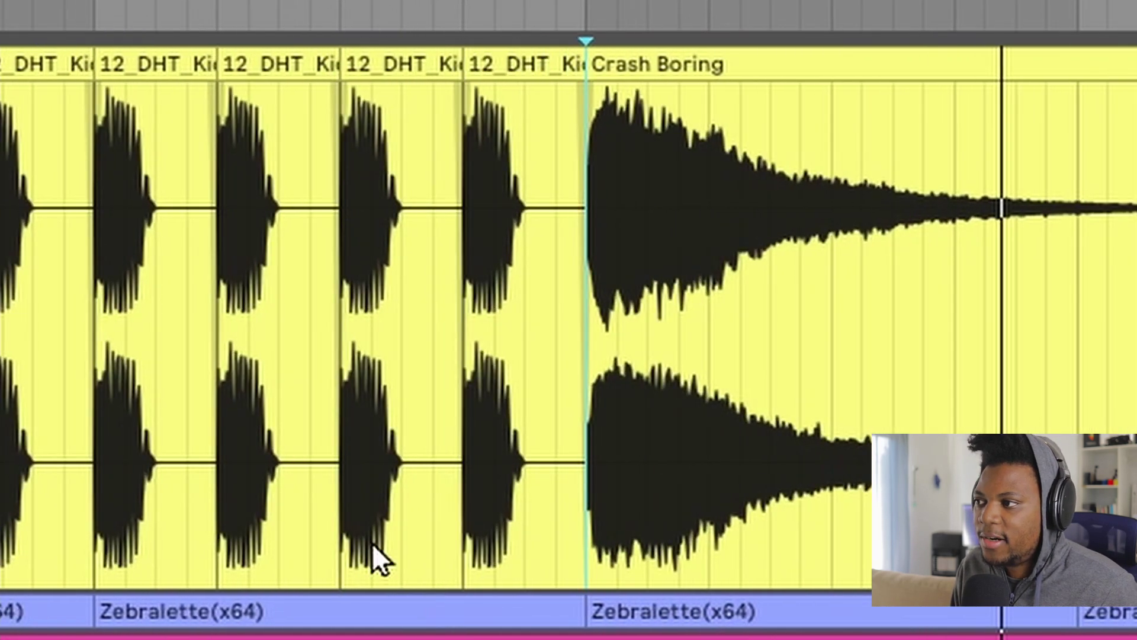
left_click(248, 335)
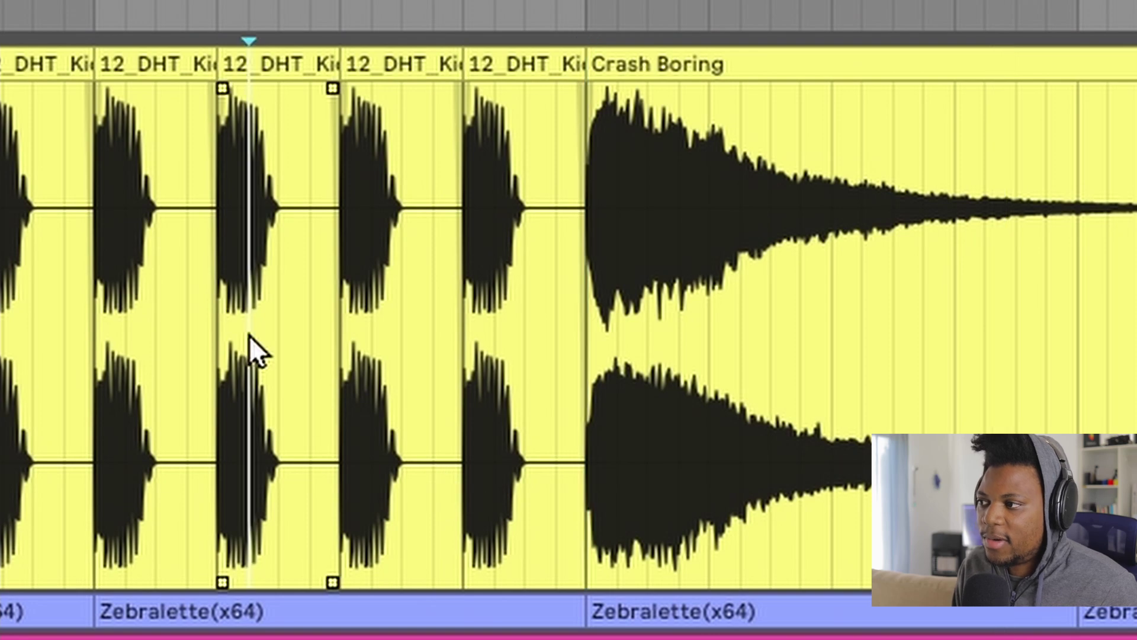
key("space")
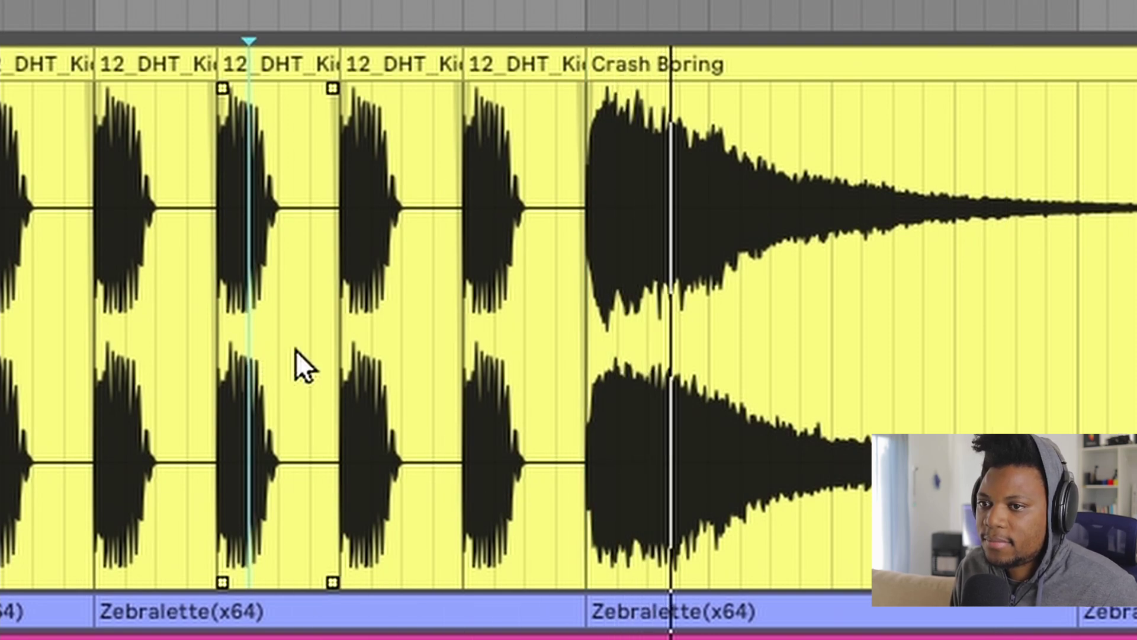
key("space")
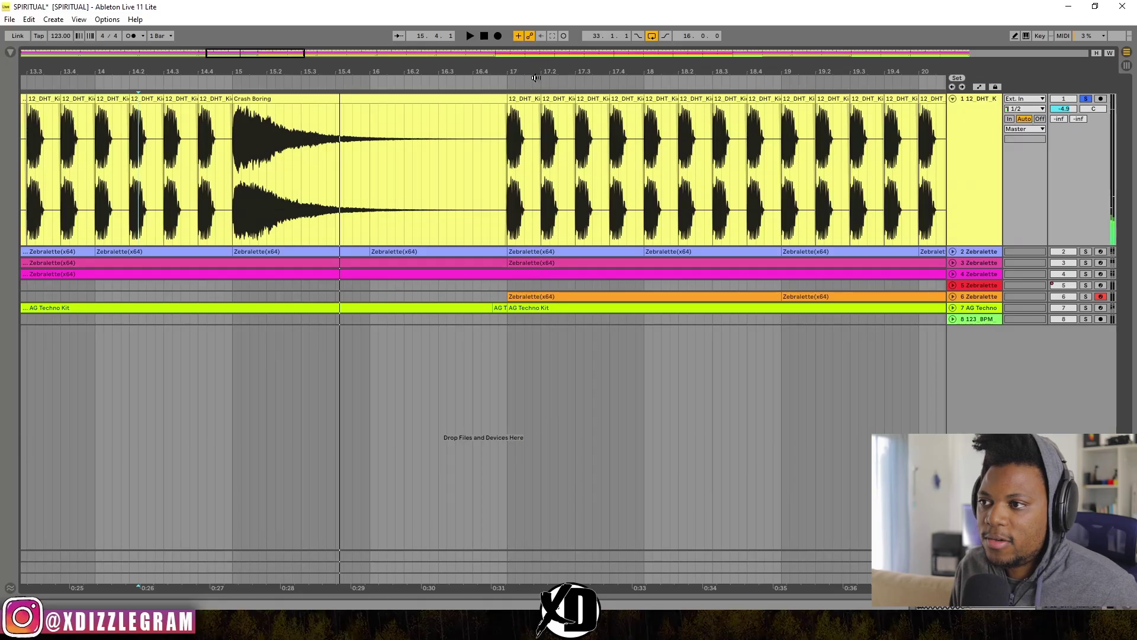
Unfold the second Zebralette track and play the arrangement from bar 33.
key("minus")
key("minus")
key("minus")
key("minus")
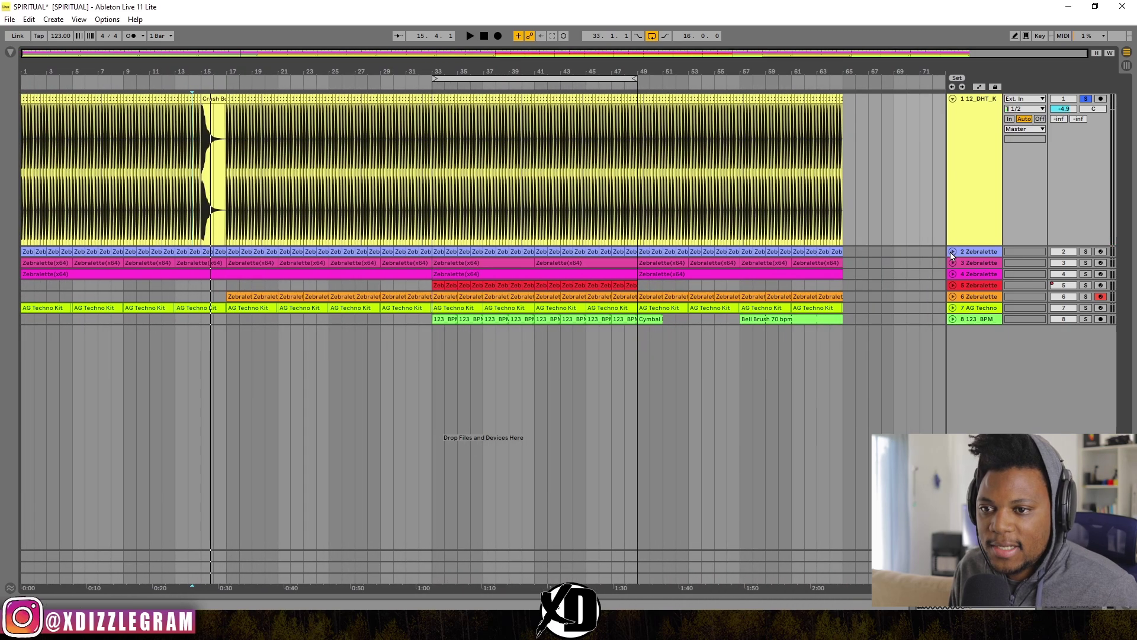
left_click(952, 253)
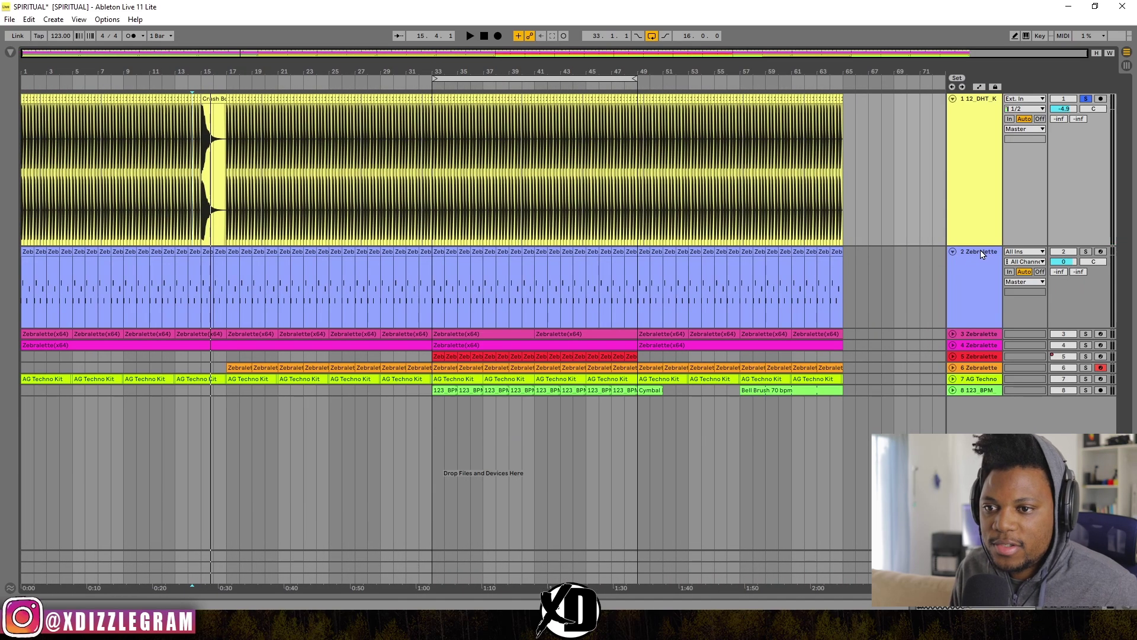
left_click(432, 301)
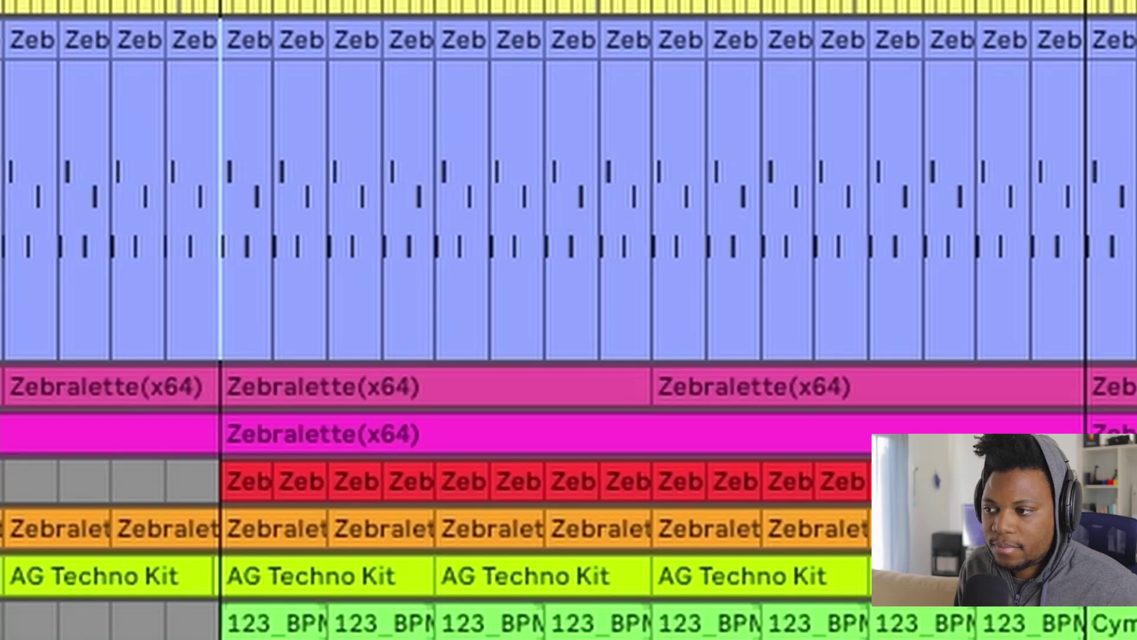
key("space")
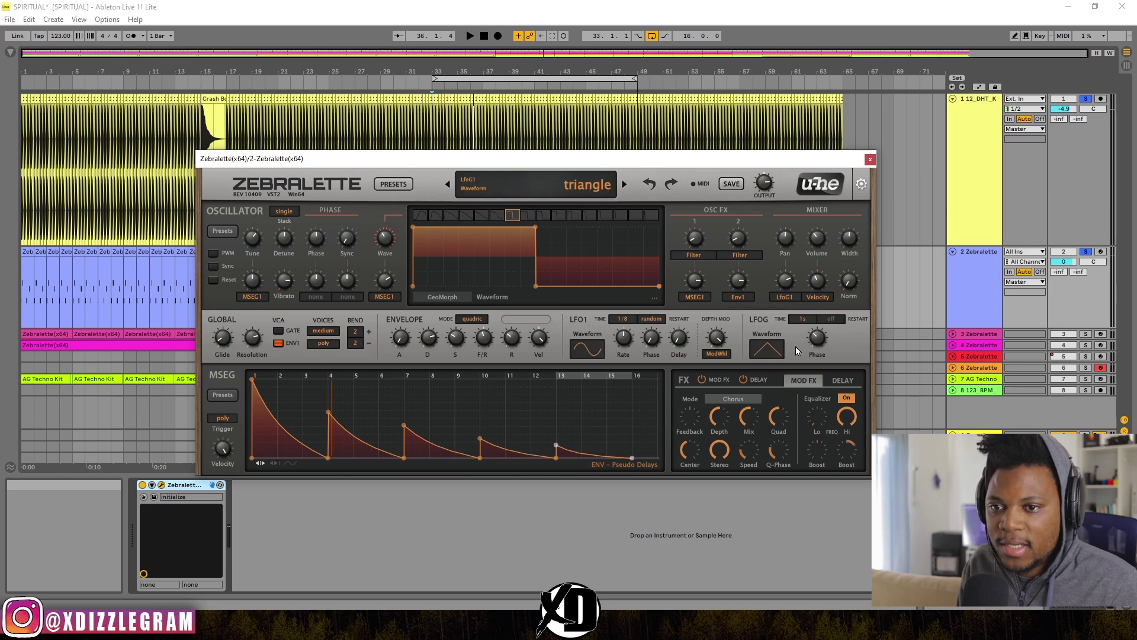
Close the second track's Zebralette window and play the third track from bar 25.
left_click_drag(722, 170, 725, 186)
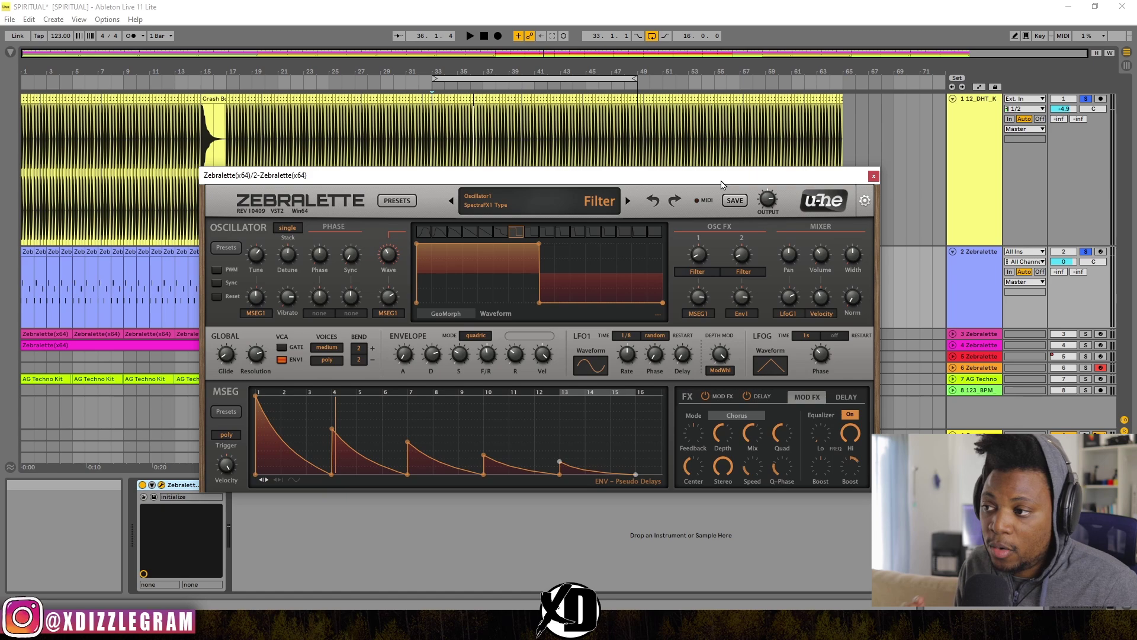
left_click(875, 176)
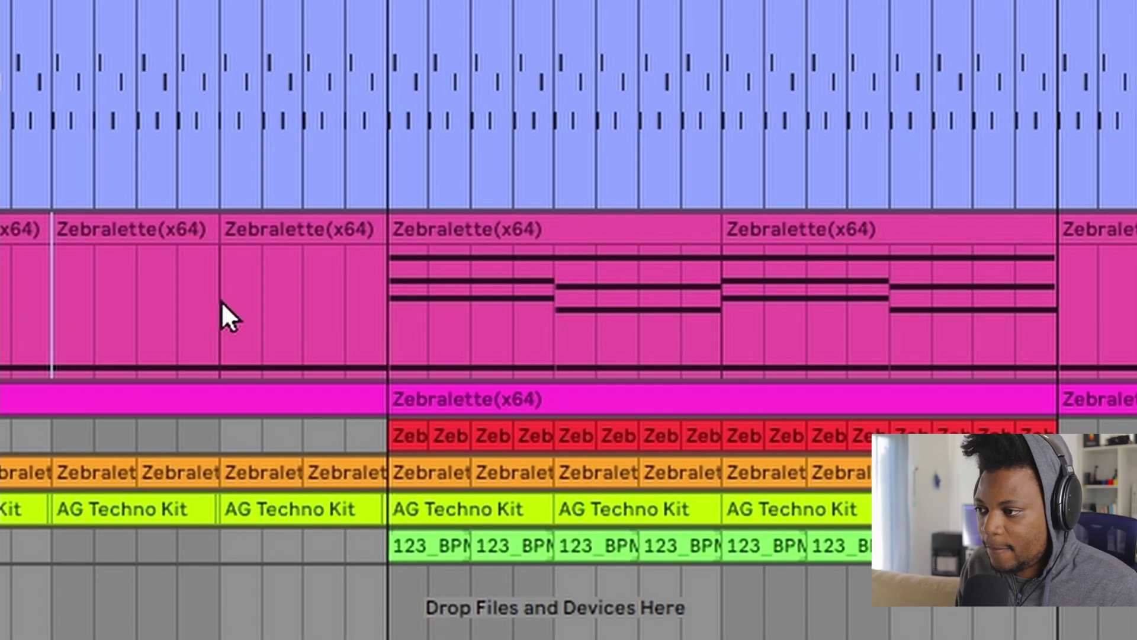
key("space")
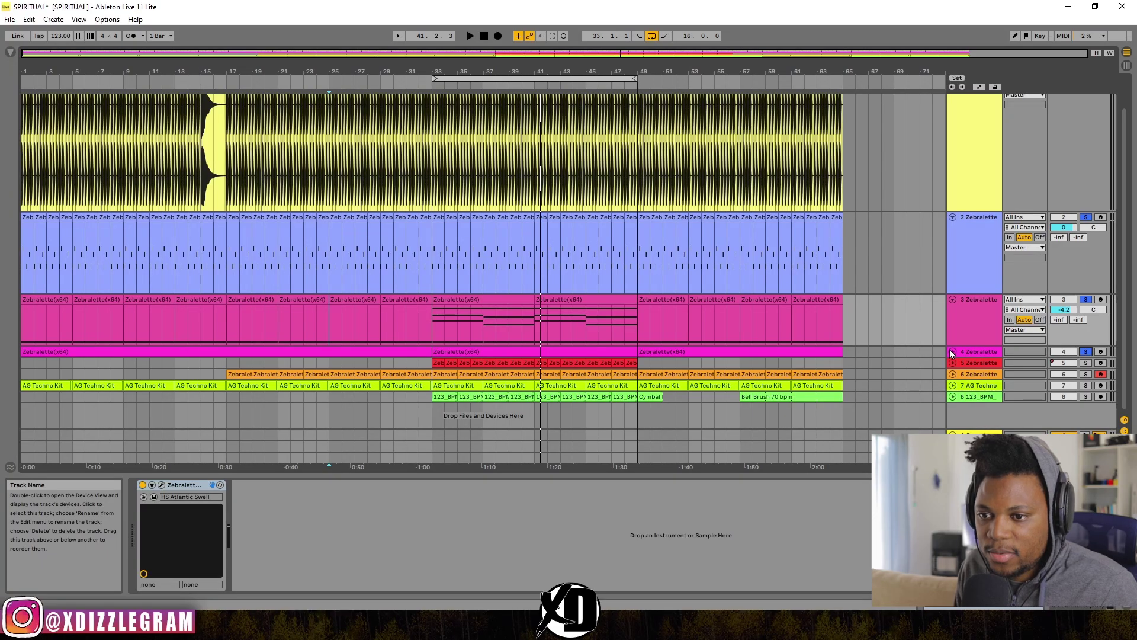
Unfold the fourth track, show its Zebralette device, and play the track from bar 33.
left_click(952, 351)
left_click(979, 352)
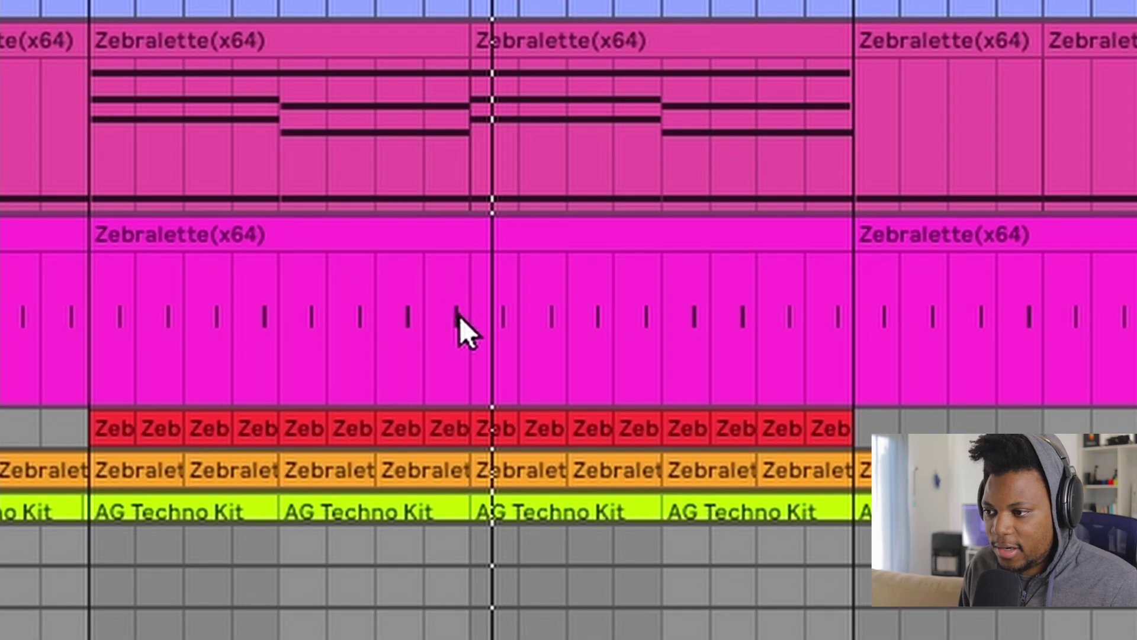
key("space")
left_click(90, 311)
key("space")
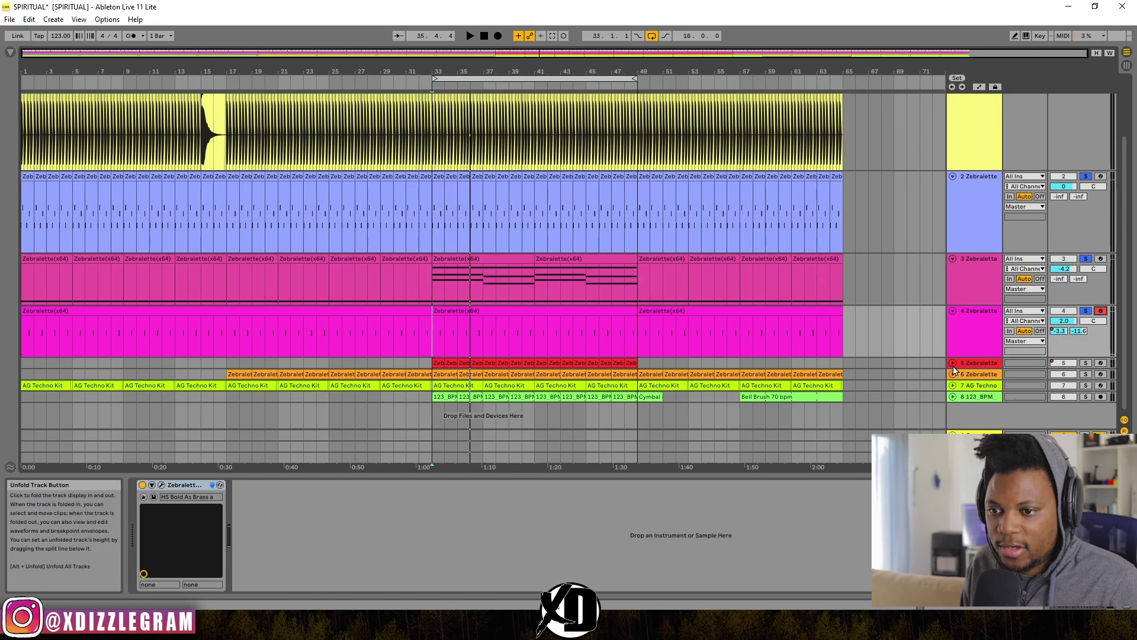
Unfold the fifth track, show its track volume automation, and play it from bar 41.
left_click(952, 362)
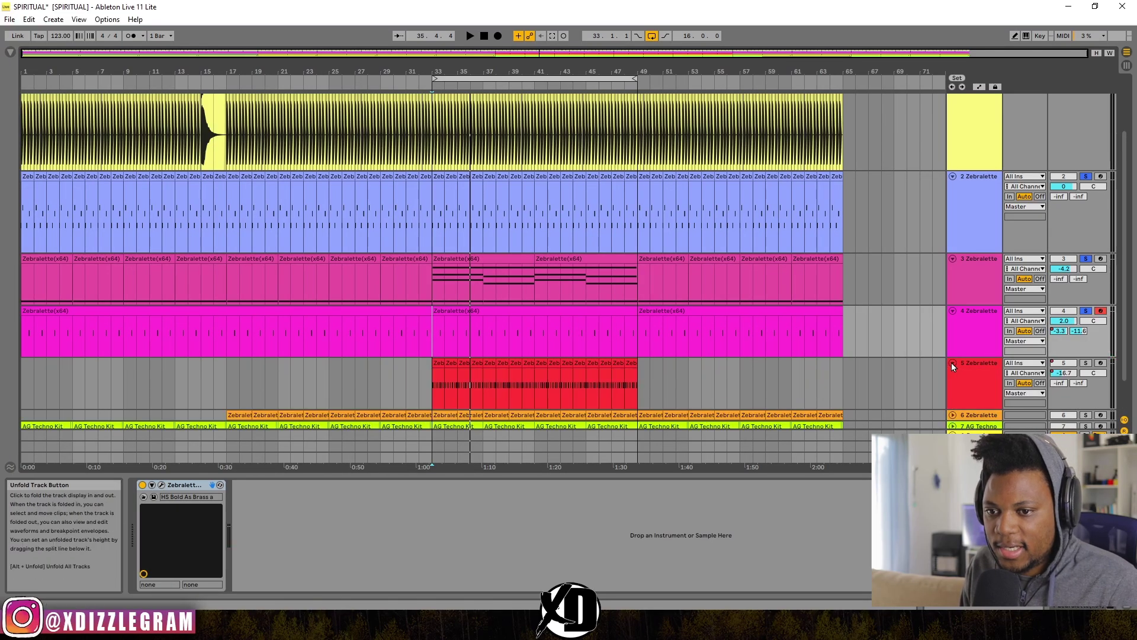
scroll(1019, 343, "down", 1)
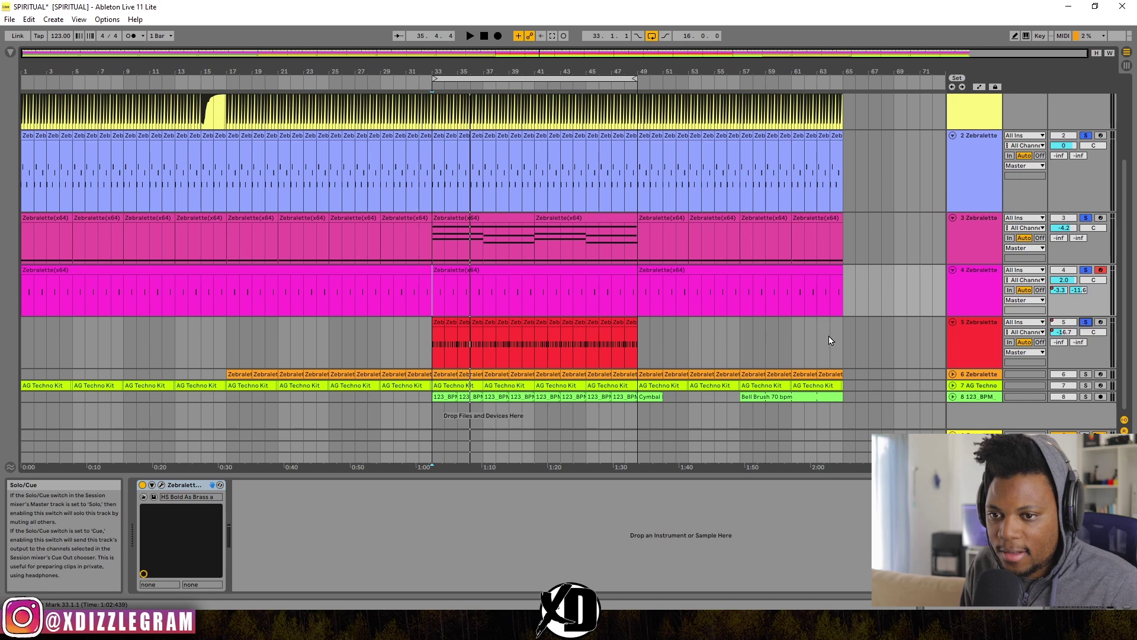
left_click(536, 346)
key("a")
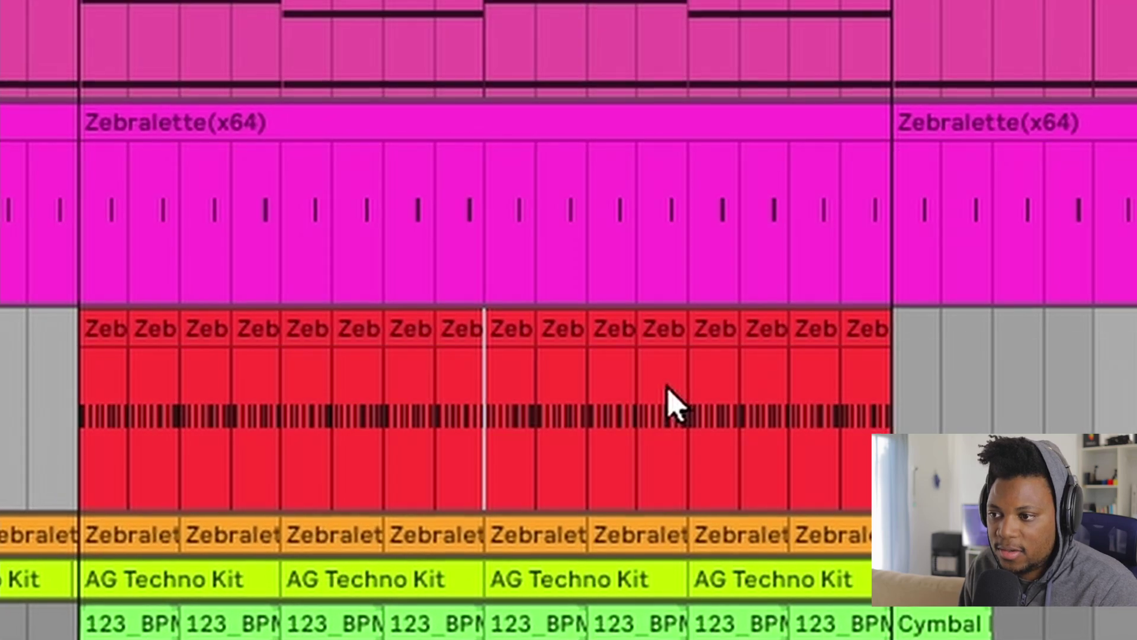
key("a")
key("a")
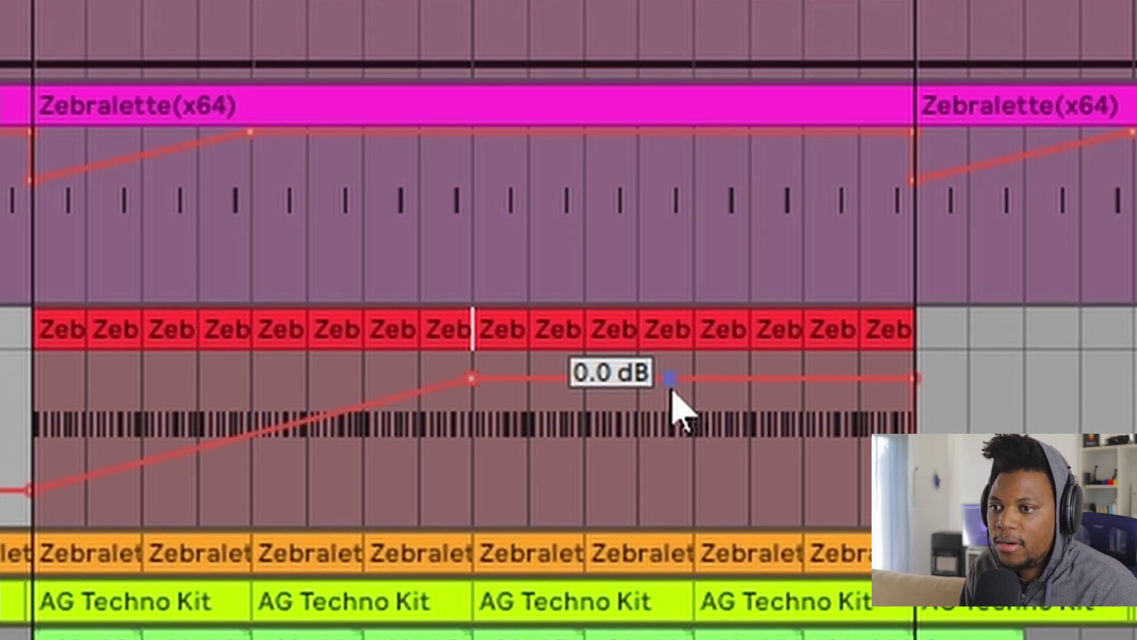
key("a")
key("a")
key("a")
key("a")
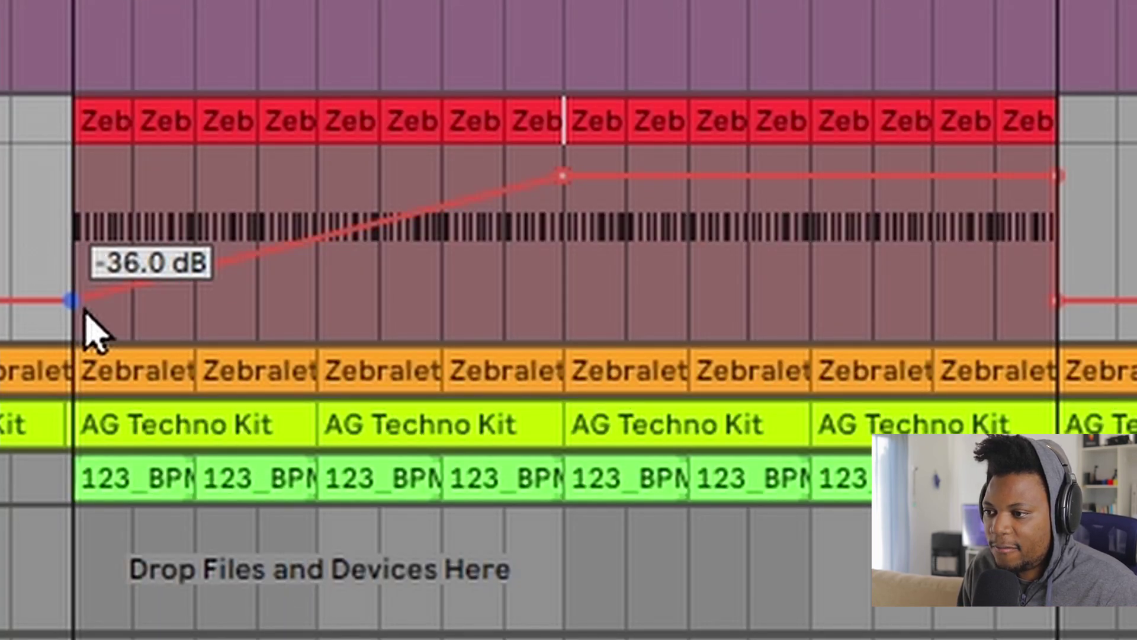
key("space")
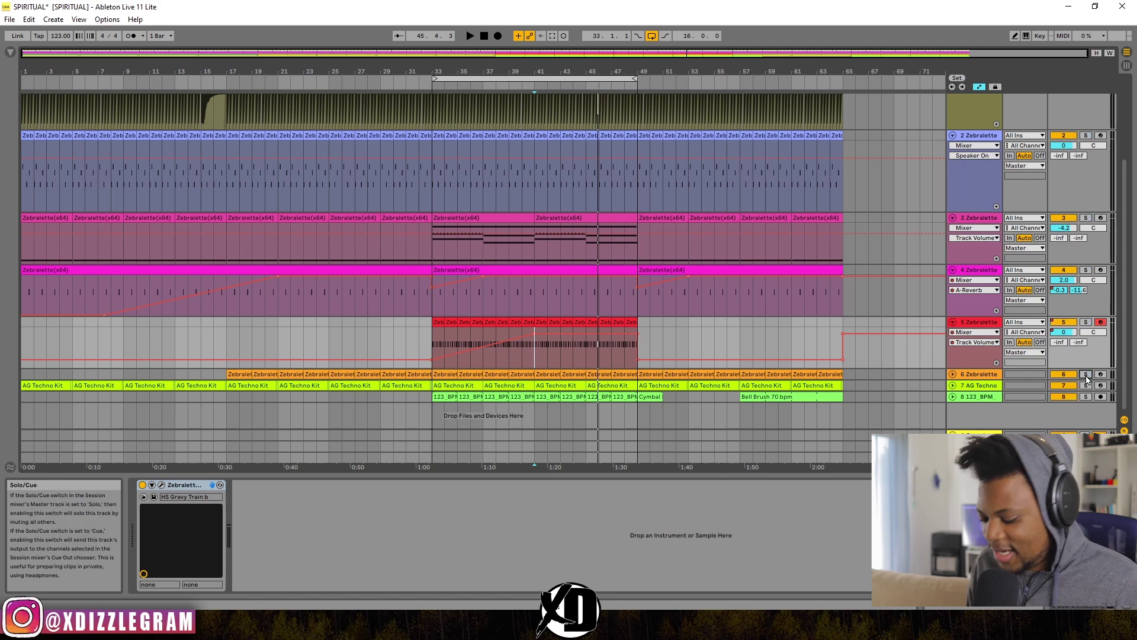
Unfold the sixth track, show its device, and examine its note clips around bars 33 to 47 up close.
left_click(953, 374)
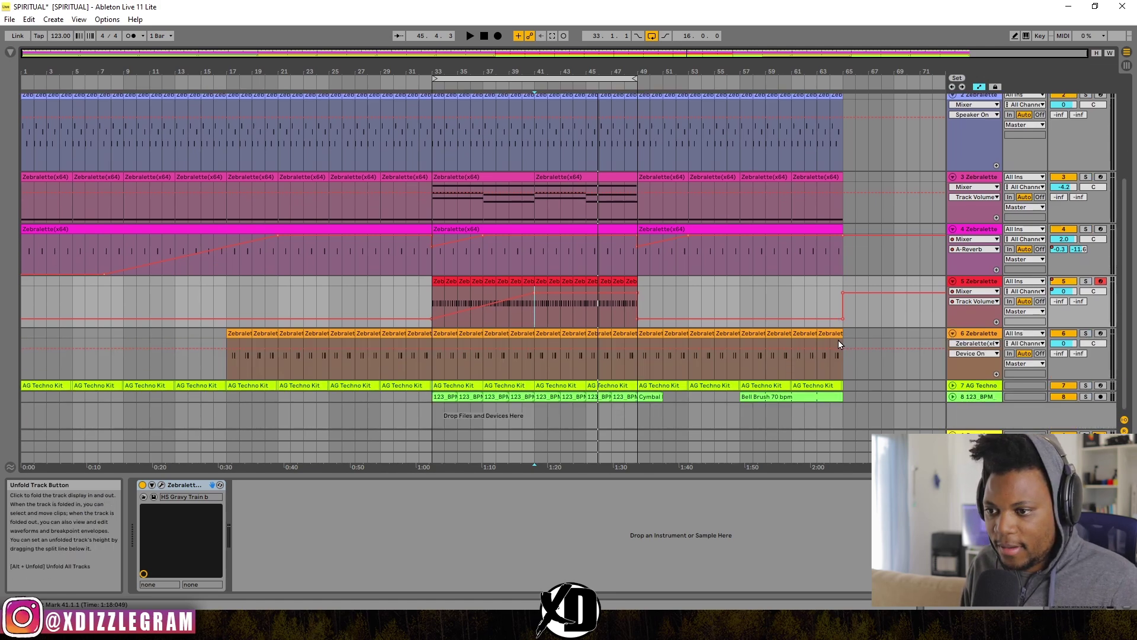
left_click(974, 335)
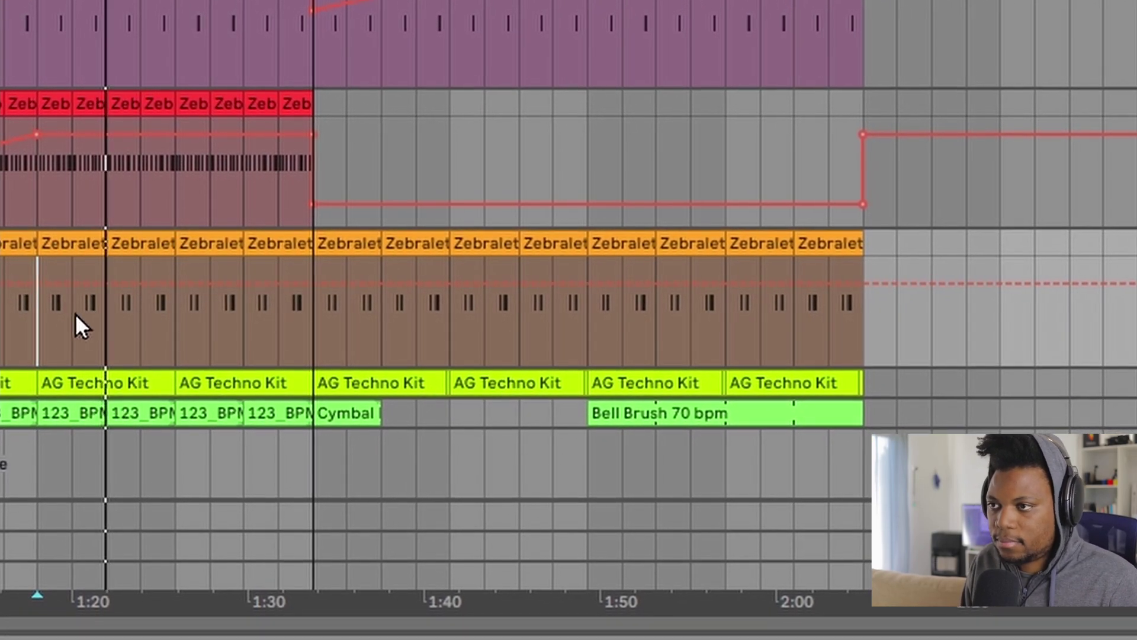
scroll(568, 296, "up", 5)
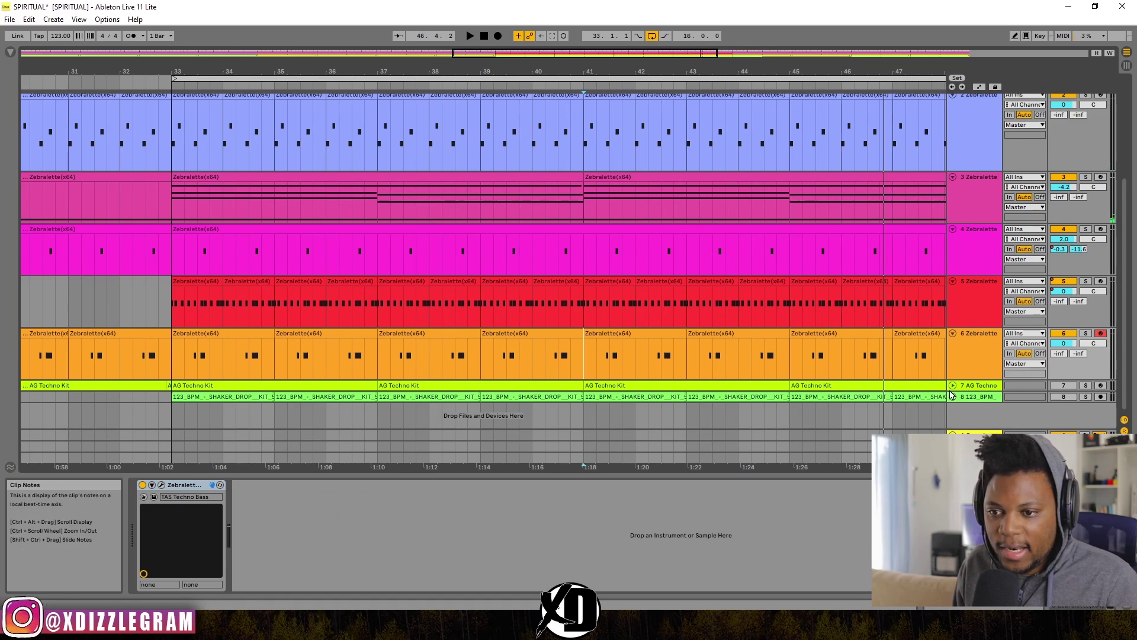
Unfold and heighten the AG Techno Kit track, and open its clip at bar 33 in an enlarged note editor.
left_click(952, 385)
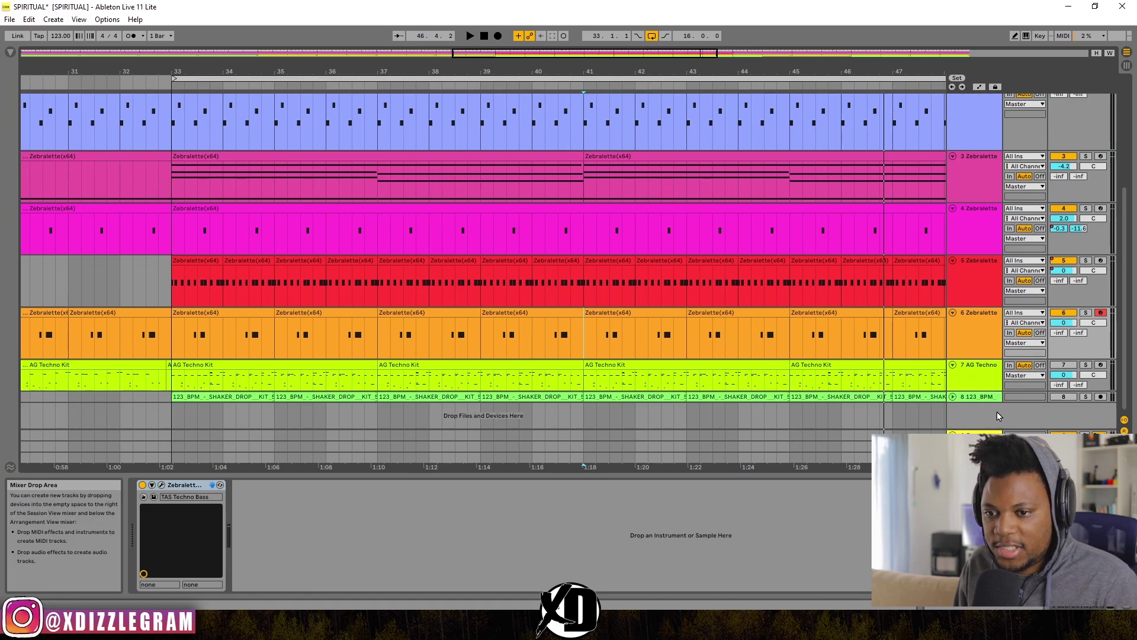
left_click_drag(1020, 389, 1021, 419)
scroll(825, 357, "down", 2)
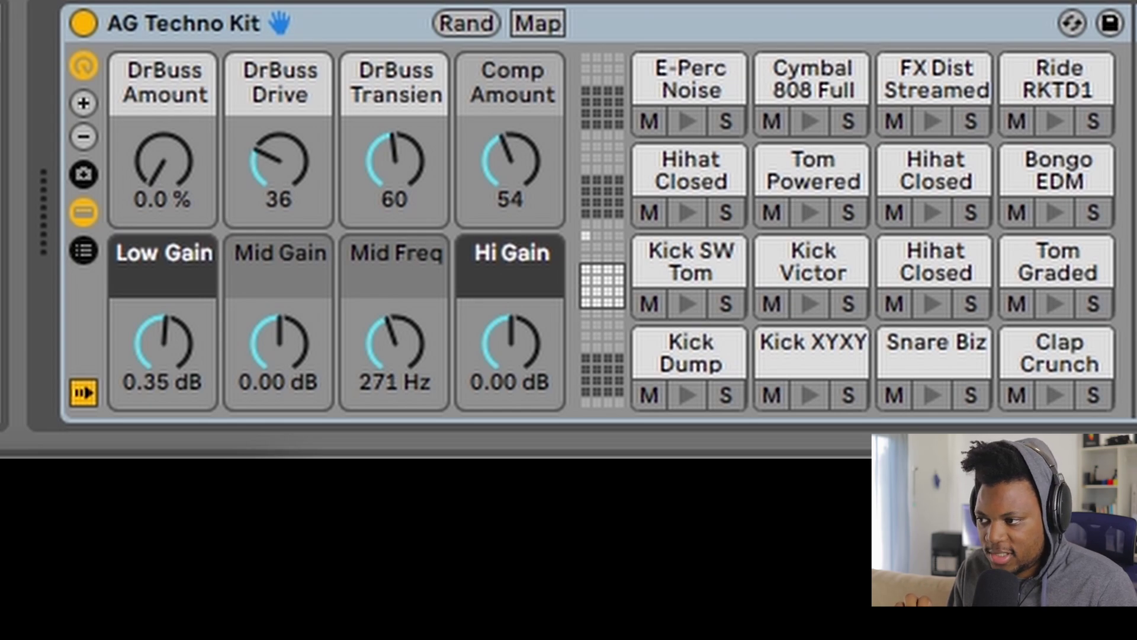
left_click(221, 327)
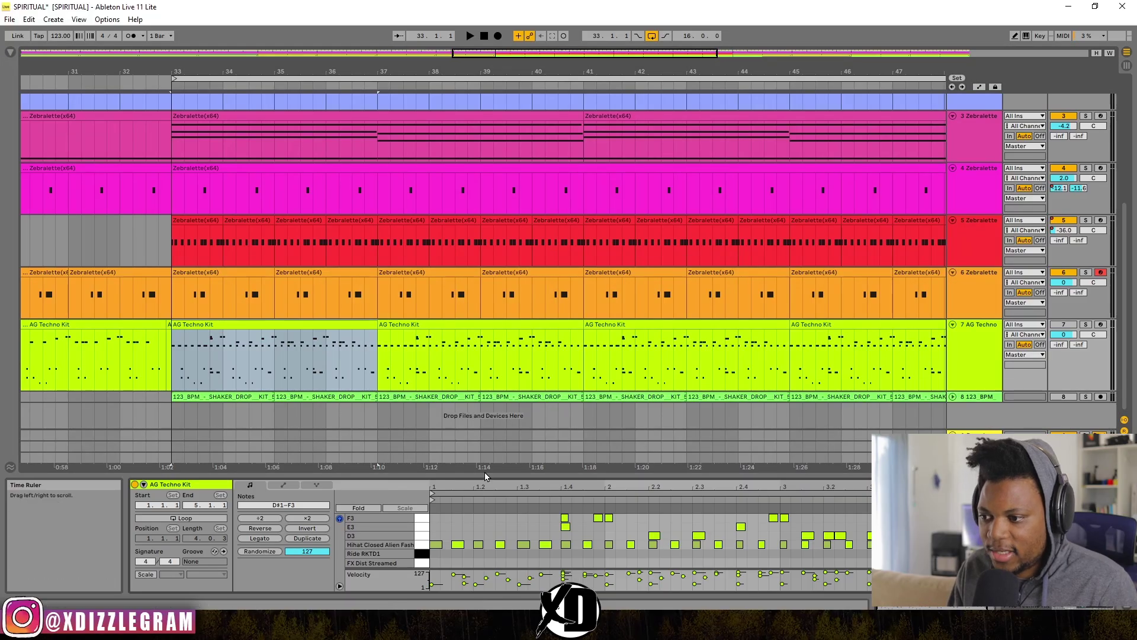
left_click_drag(489, 481, 651, 290)
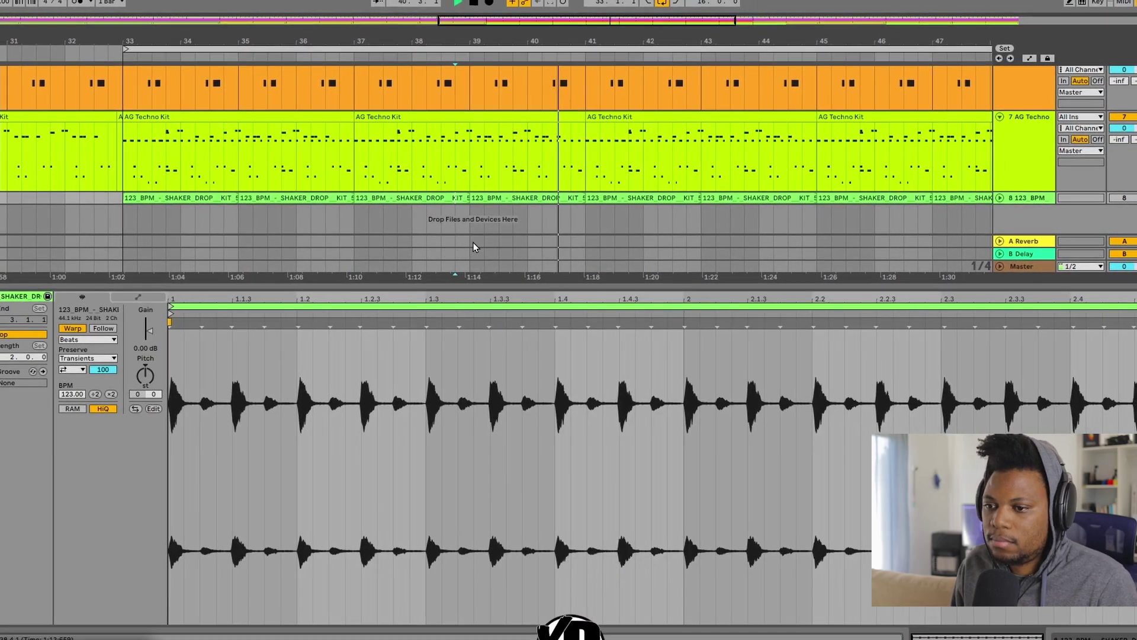
Play the AG Techno Kit track from bar 33 with its clip's notes open, and shrink the clip editor.
left_click(514, 169)
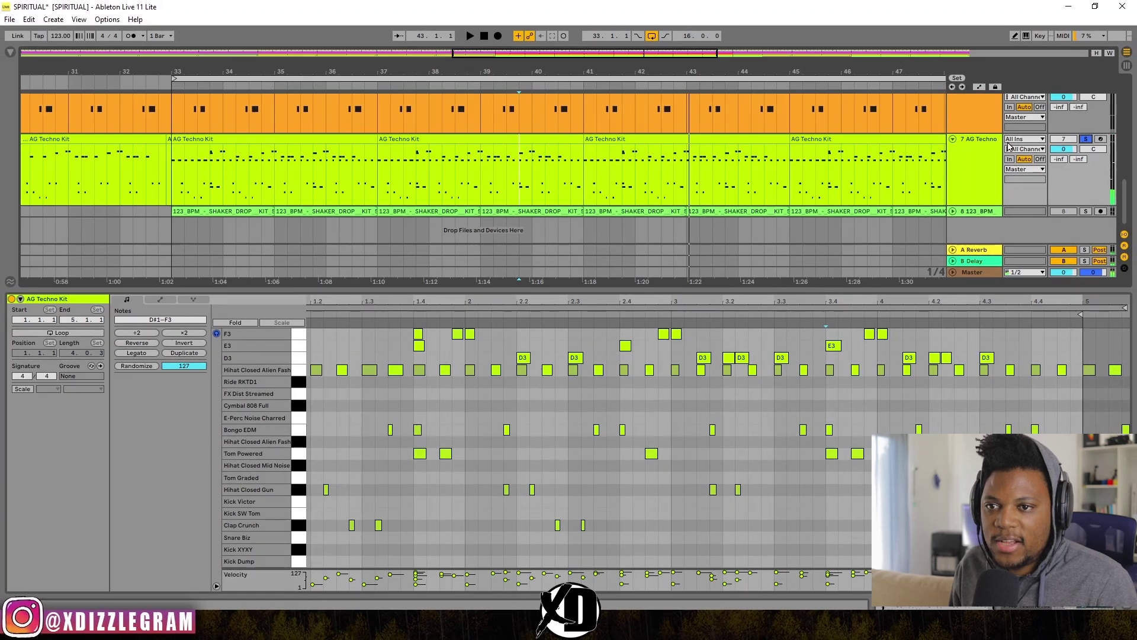
left_click(175, 185)
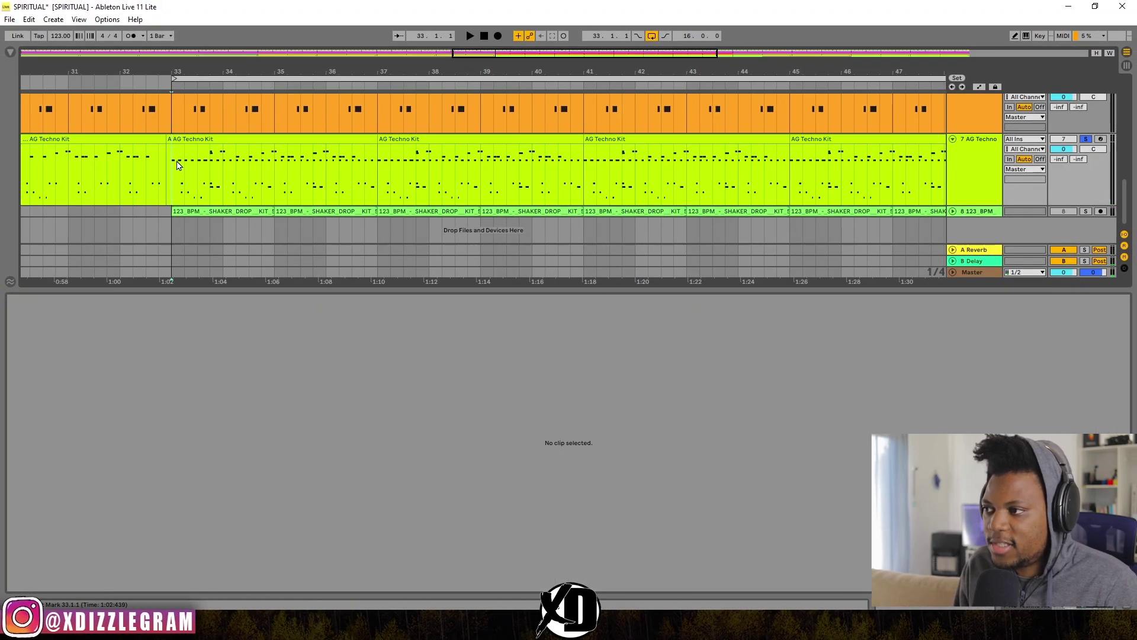
key("space")
left_click(178, 139)
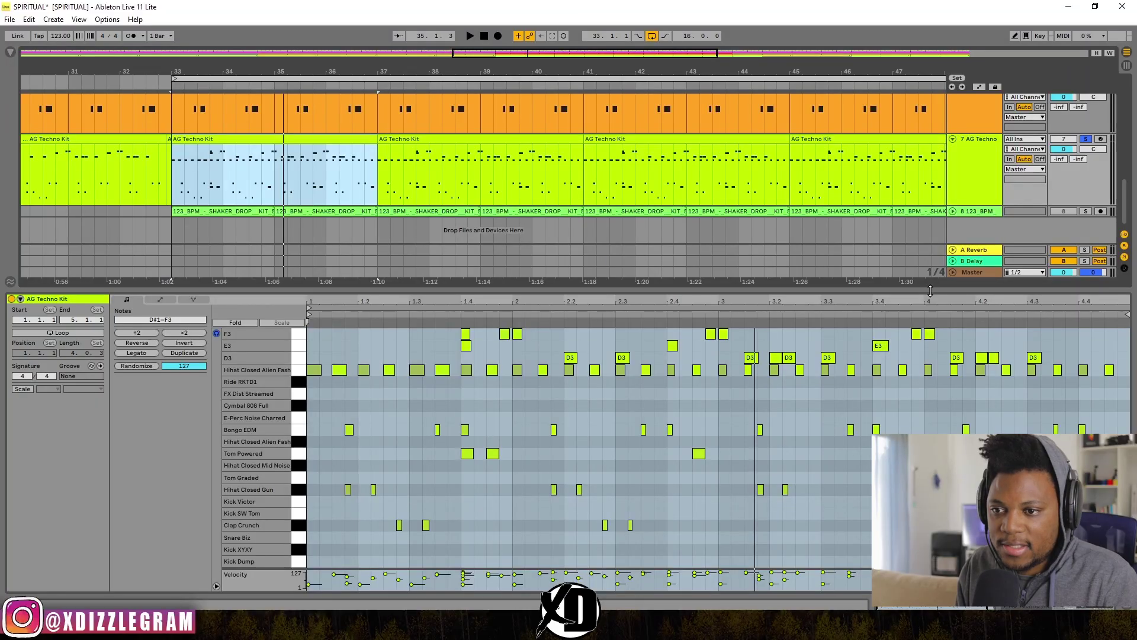
left_click_drag(930, 291, 933, 417)
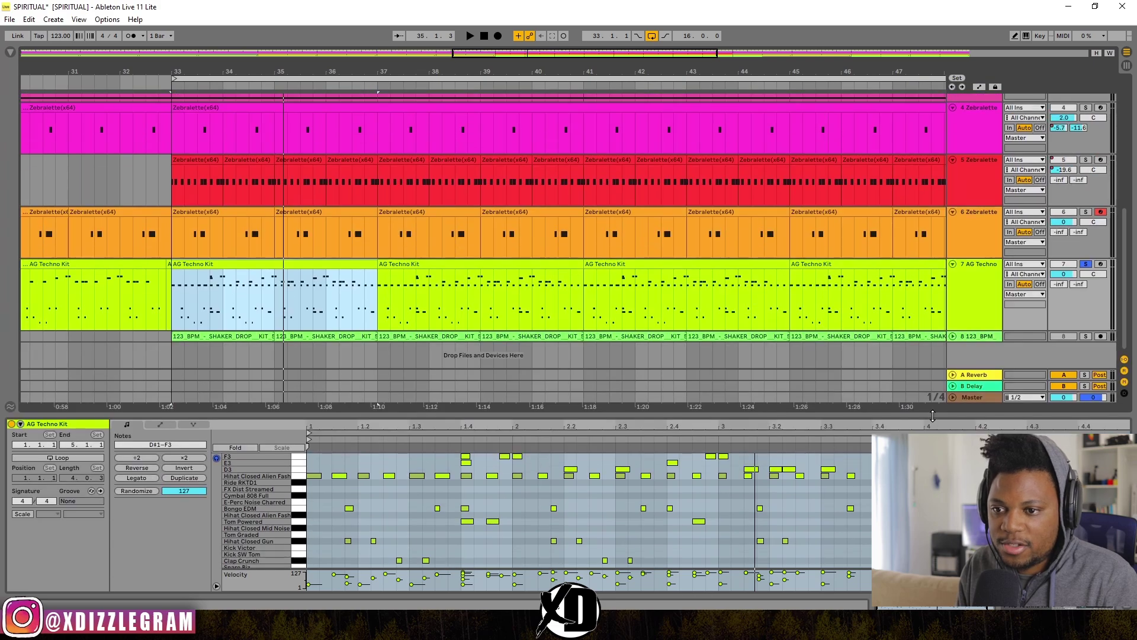
Unfold the eighth track and audition its shaker loop clips.
left_click(953, 336)
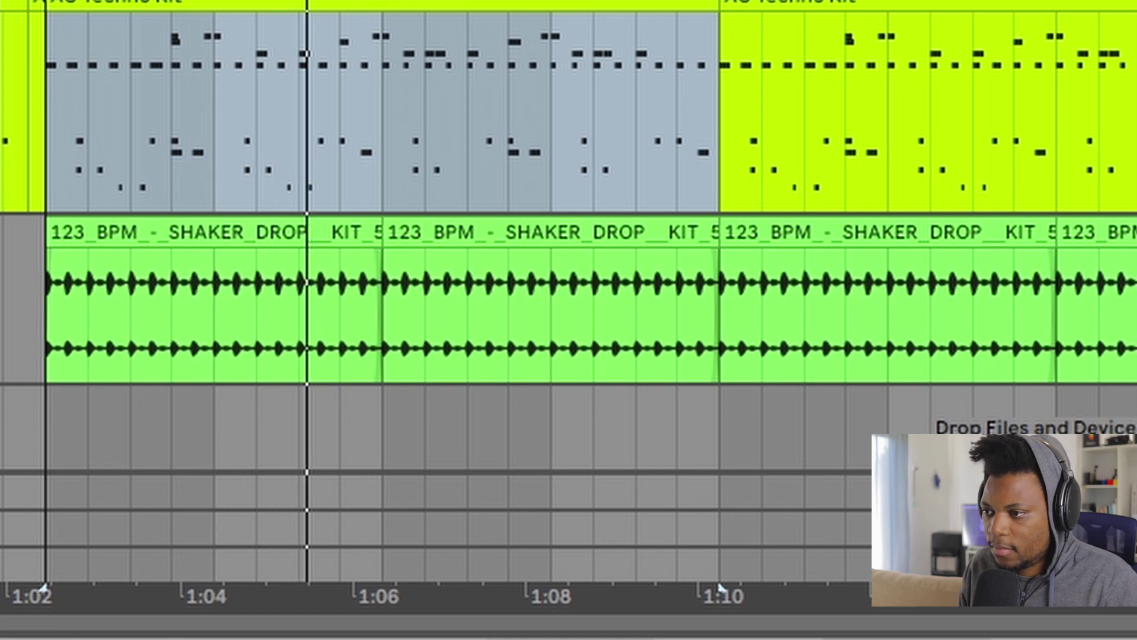
left_click(728, 340)
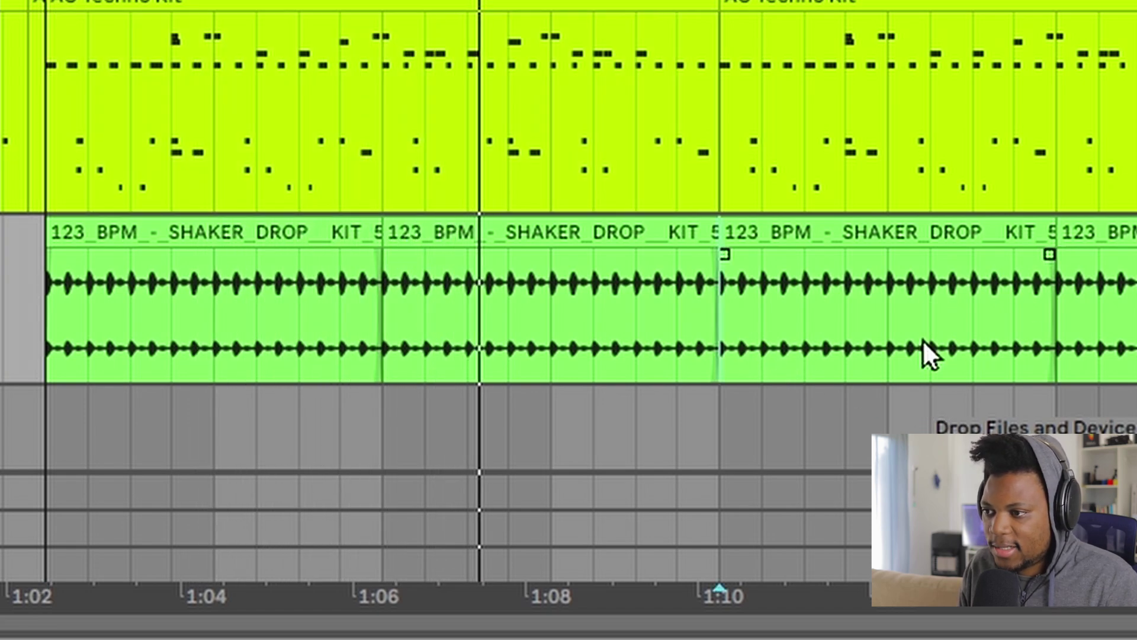
left_click(1055, 316)
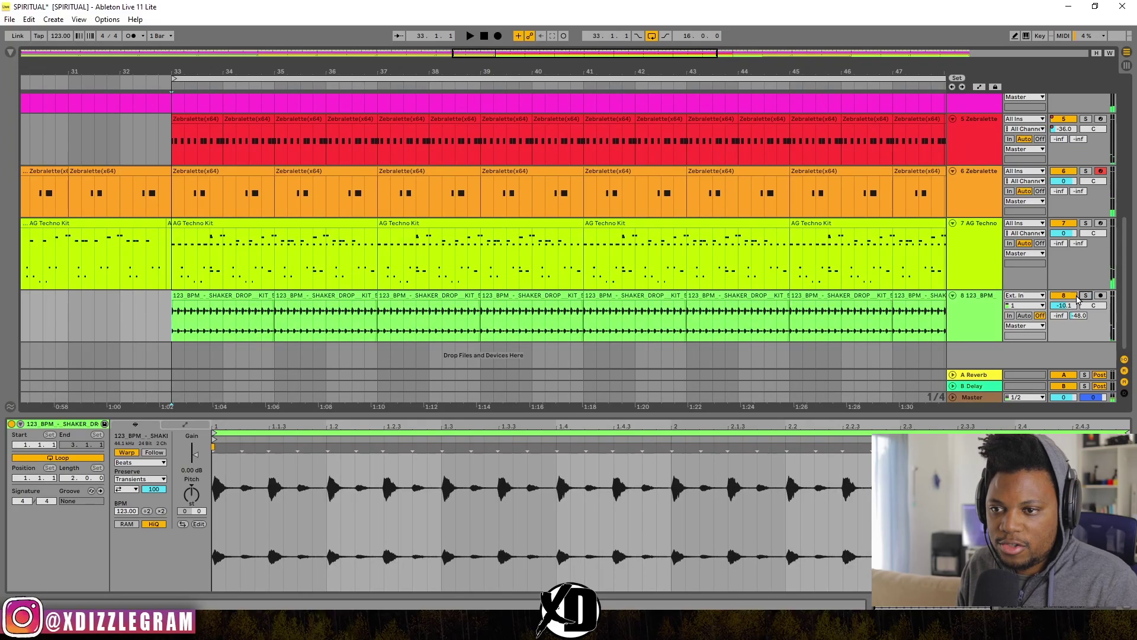
Play the arrangement from bar 33, fold all the tracks, and show the whole song's length.
key("space")
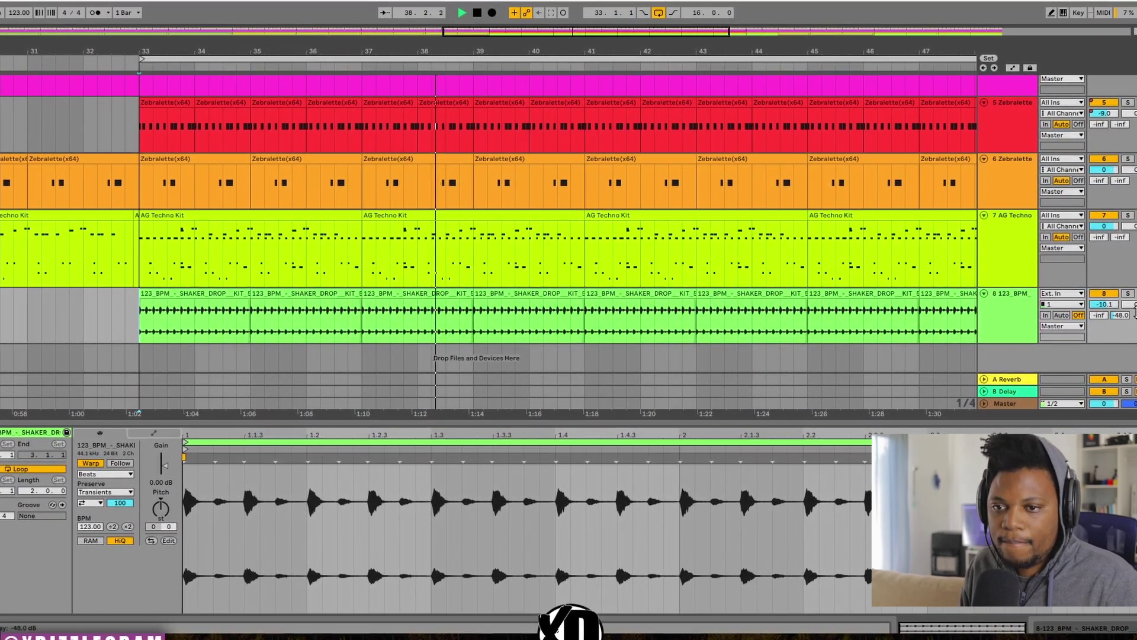
left_click(990, 294, "alt")
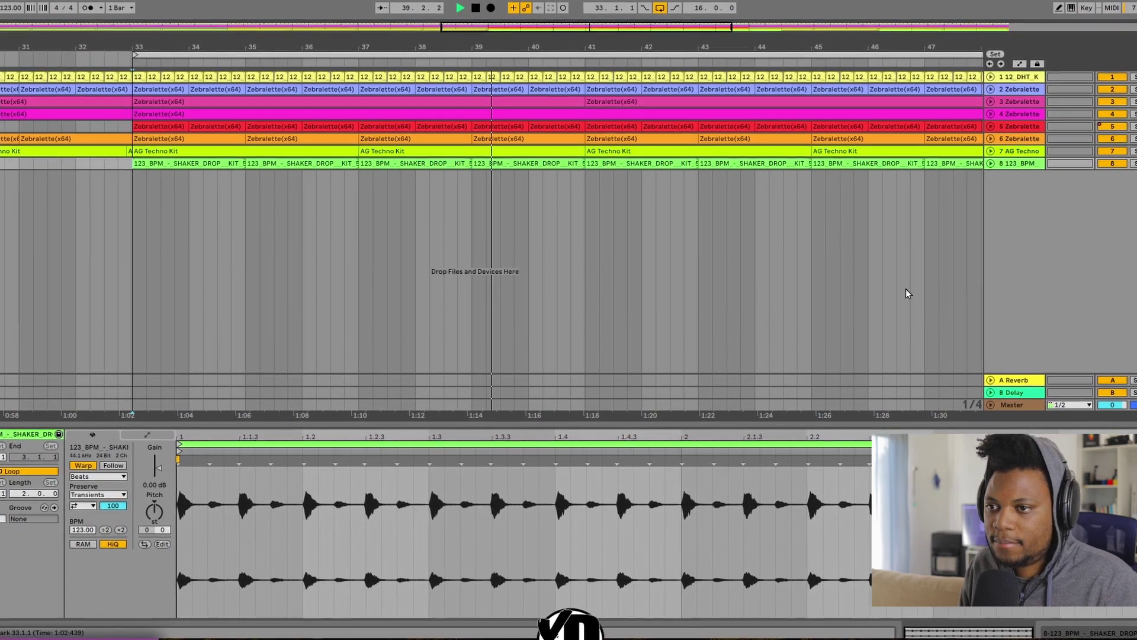
left_click_drag(959, 47, 924, 5)
left_click_drag(597, 39, 598, 12)
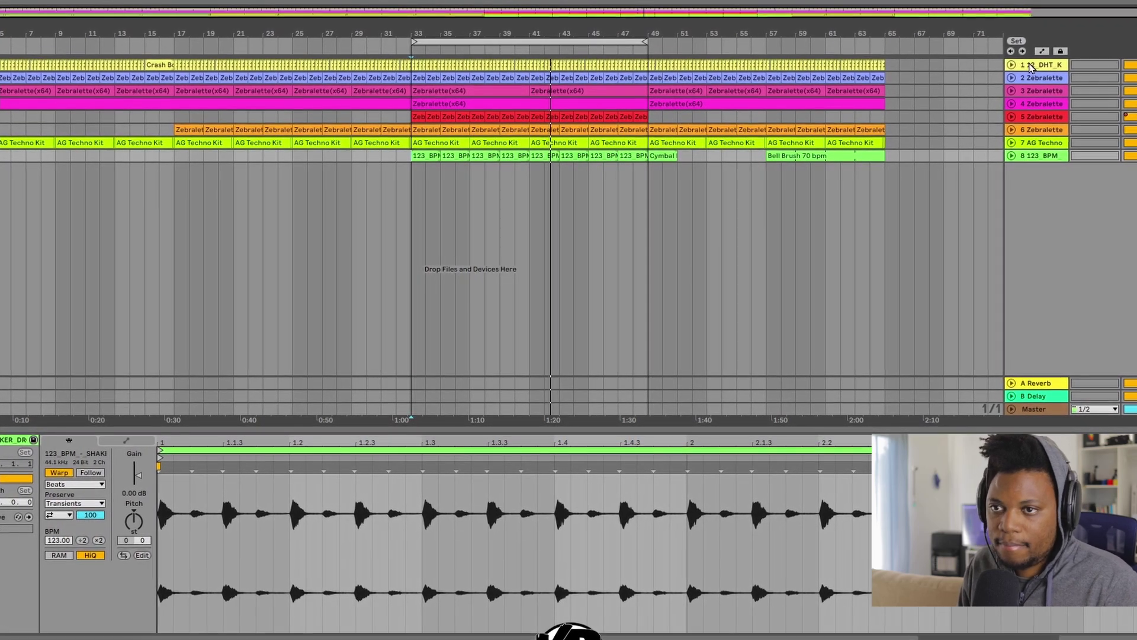
Unfold all the tracks, hide the clip editor, and reduce the first track's height to fit more tracks in view.
left_click(1010, 66, "alt")
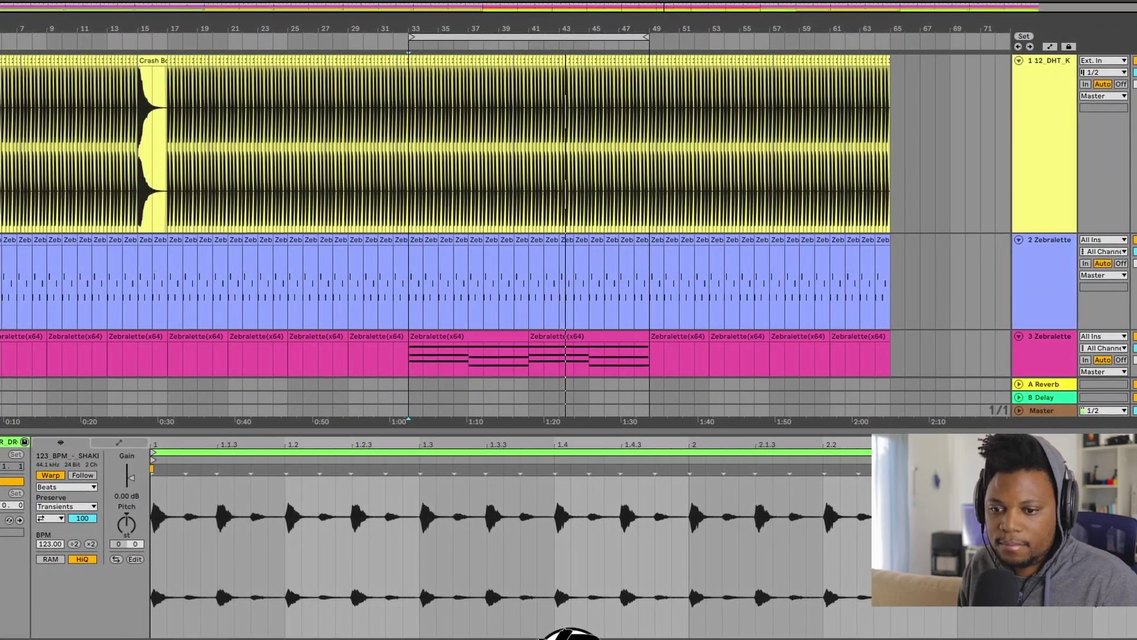
key("ctrl+alt+l")
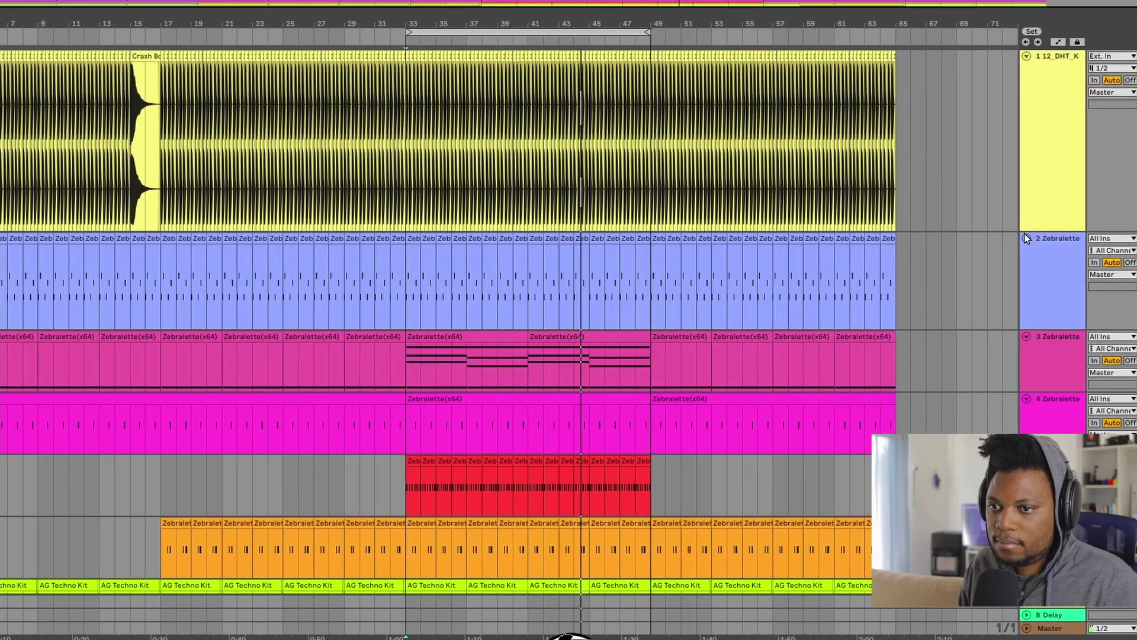
left_click_drag(1055, 231, 1056, 122)
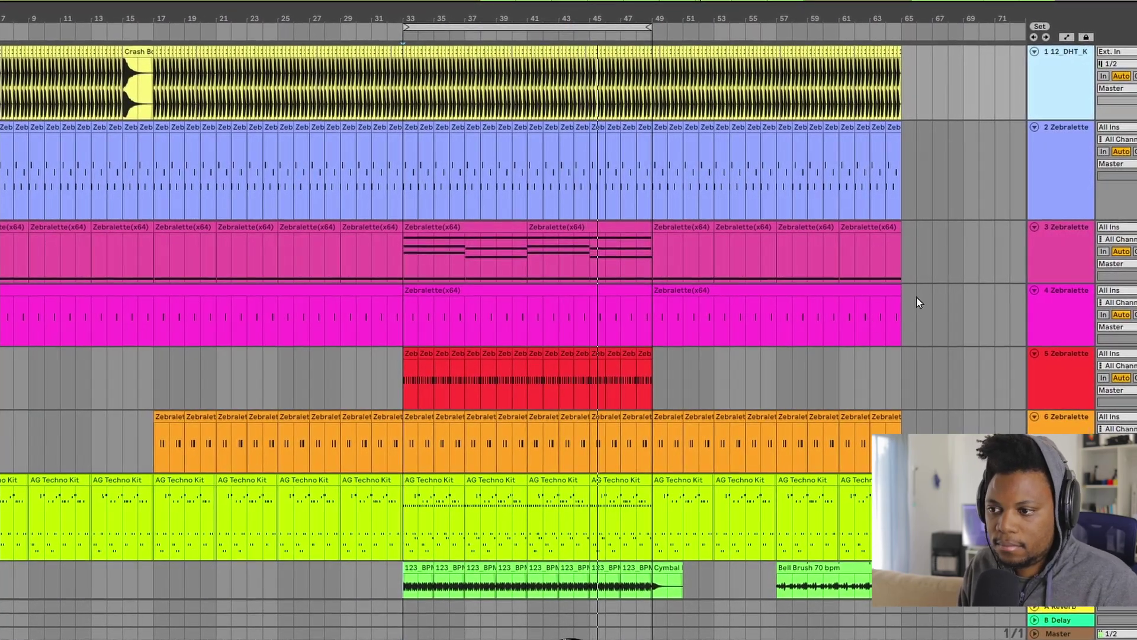
Select the Bell Brush 70 bpm clip at bar 57 on the eighth track and play from its start.
scroll(934, 294, "down", 2)
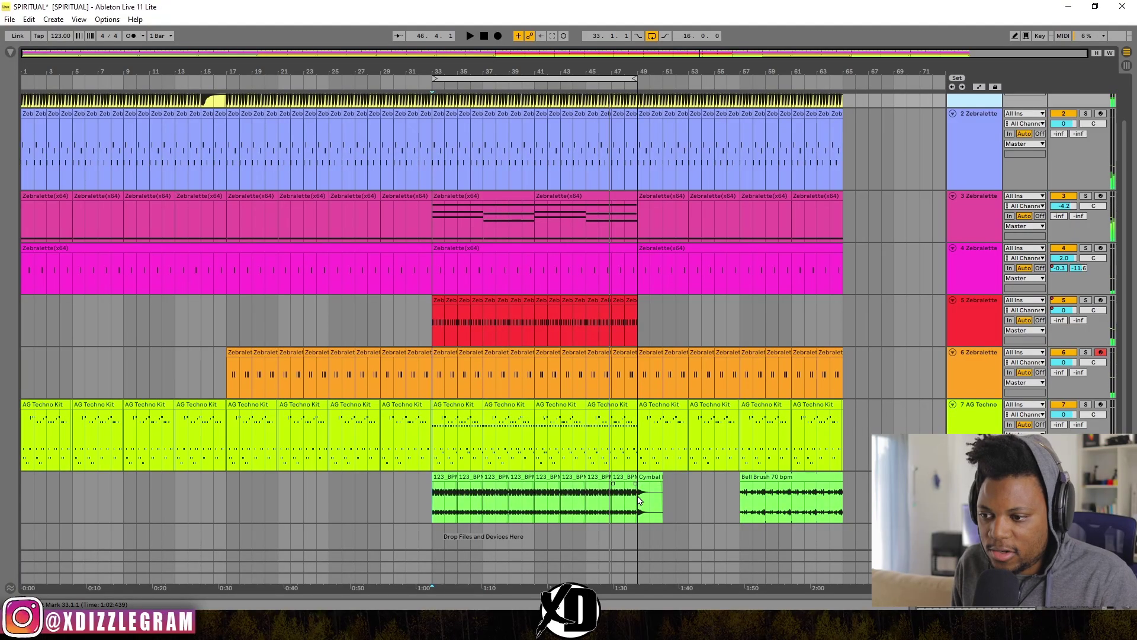
left_click(640, 501)
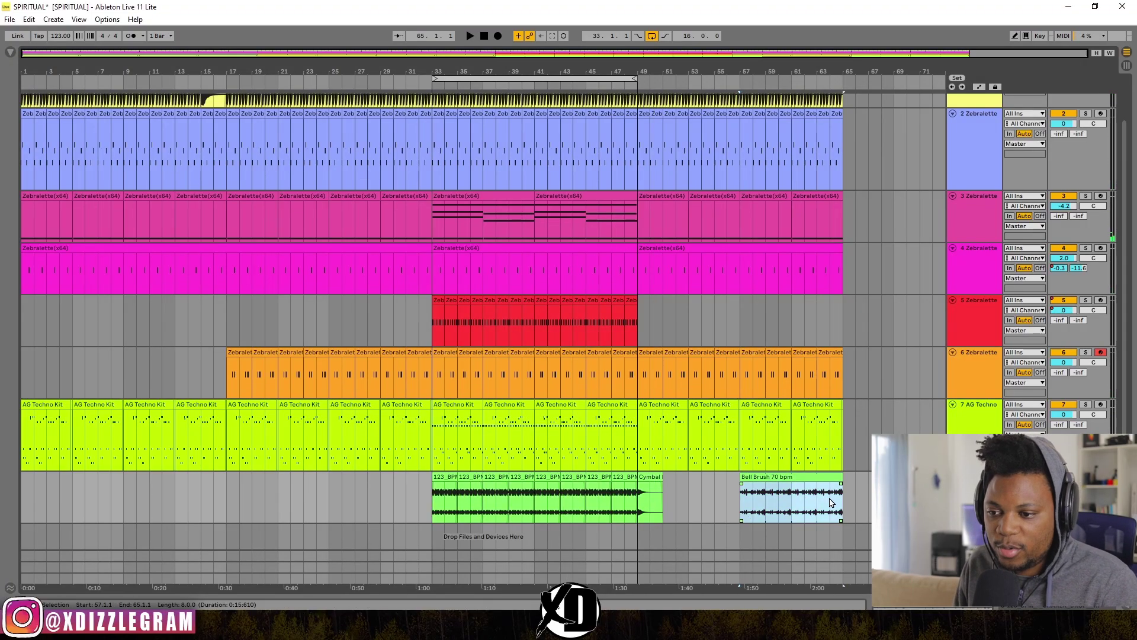
key("space")
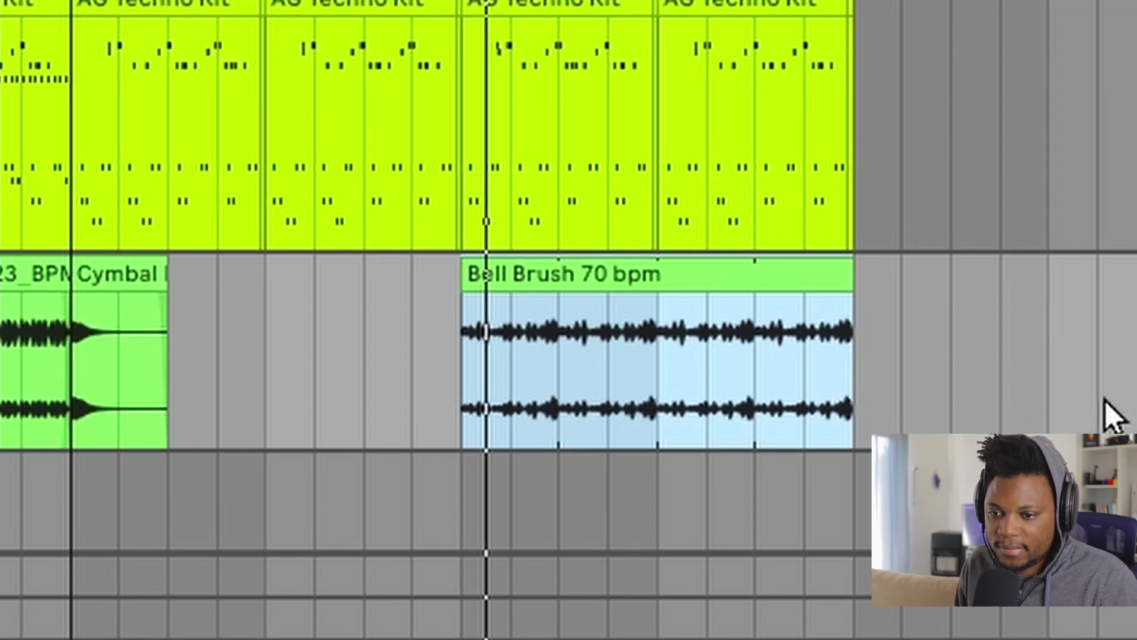